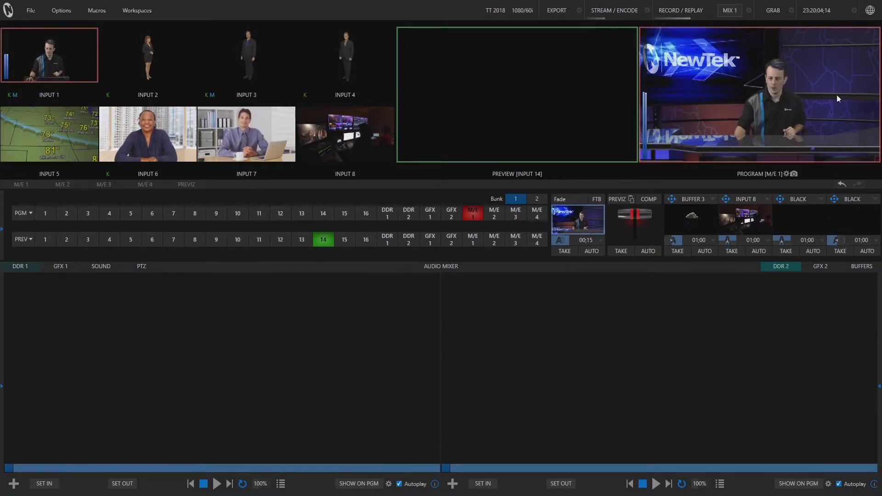
# Enable Capture for MIX 2, MIX 3 and MIX 4 in Record Configuration, alongside MIX 1
pyautogui.click(749, 11)
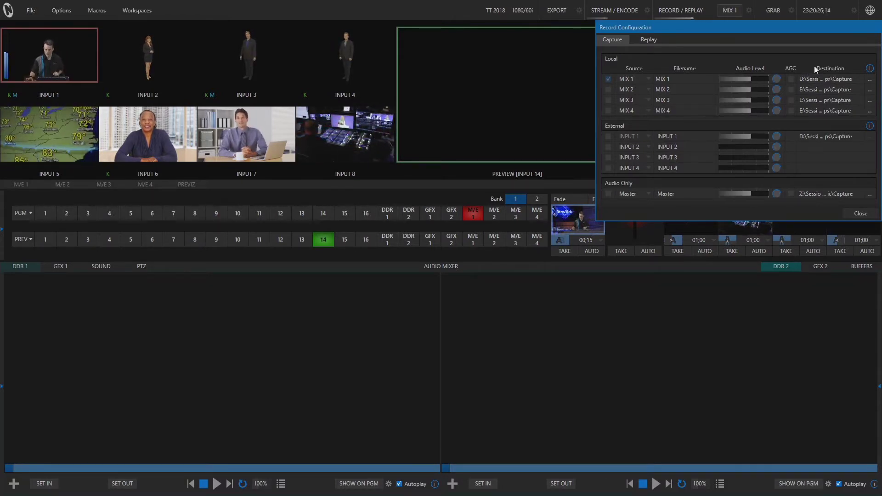
pyautogui.click(609, 90)
pyautogui.click(609, 100)
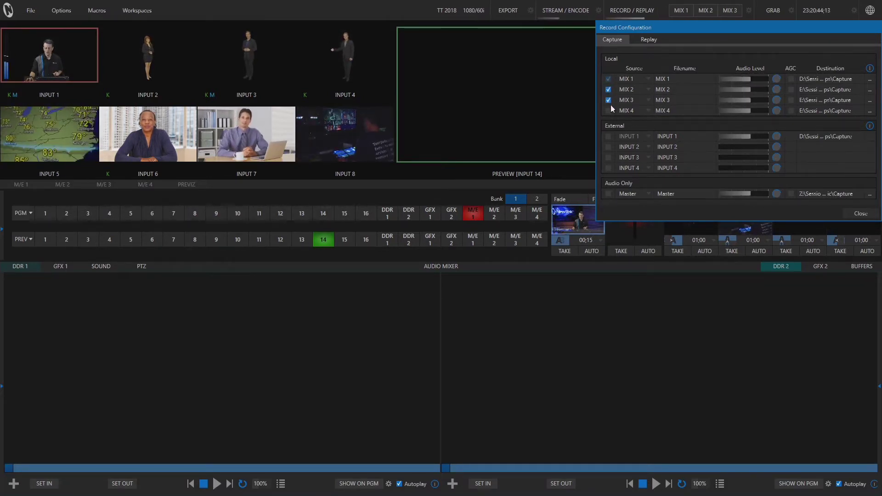
pyautogui.click(607, 111)
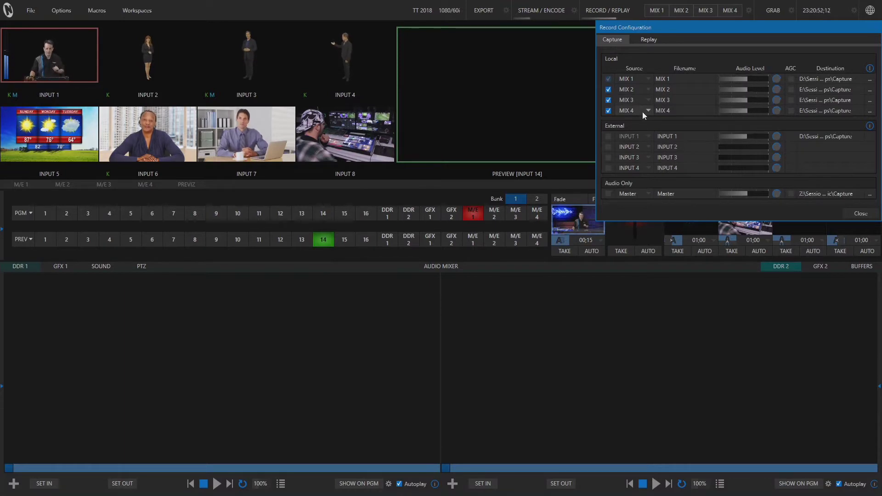
pyautogui.click(866, 215)
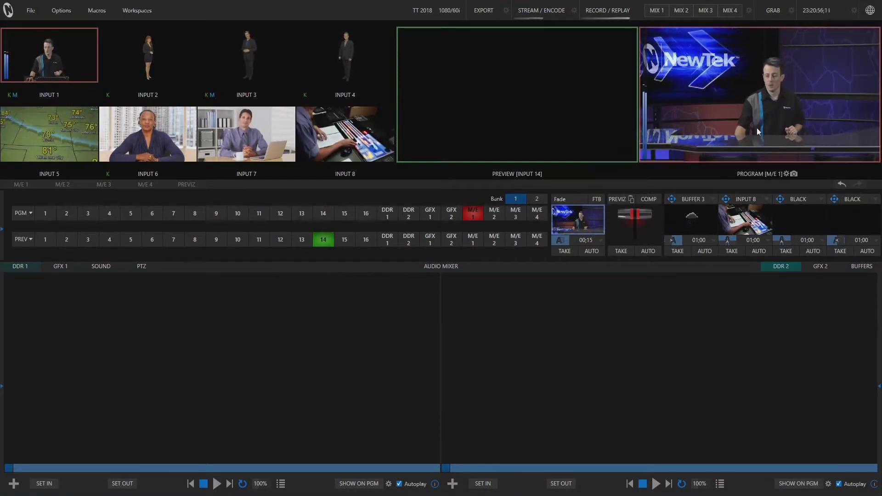
# In Output hardware configuration, route MIX 2 to M/E 1, MIX 3 to INPUT 5, MIX 4 to INPUT 8
pyautogui.click(785, 173)
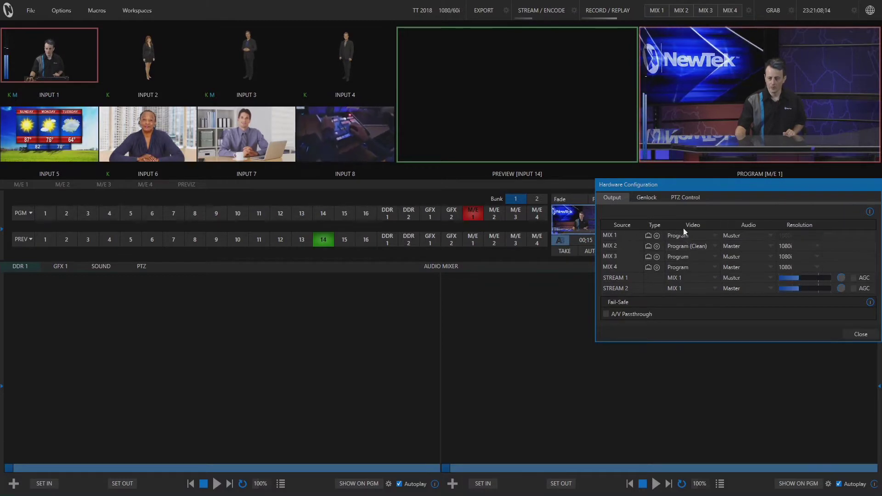
pyautogui.click(712, 246)
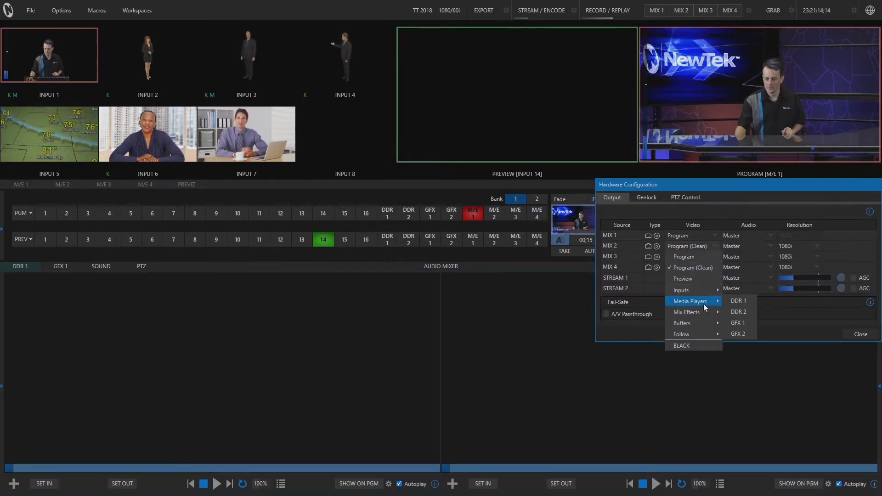
pyautogui.moveTo(716, 312)
pyautogui.click(739, 311)
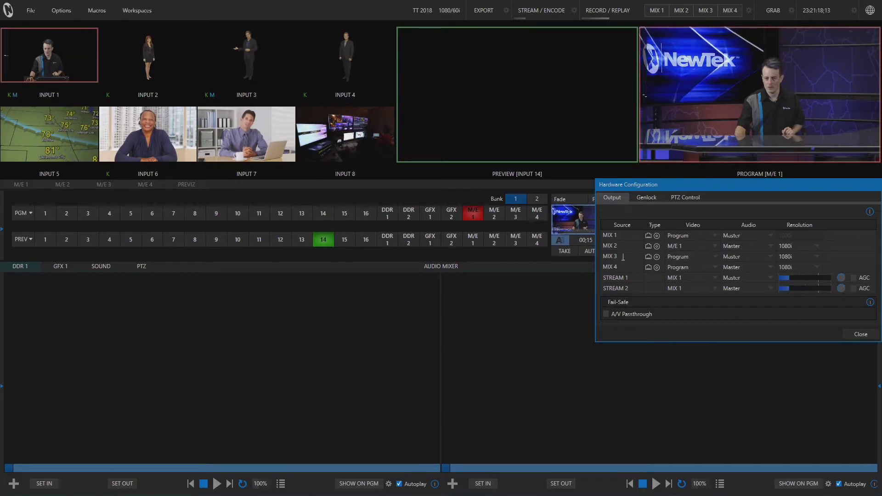
pyautogui.click(693, 257)
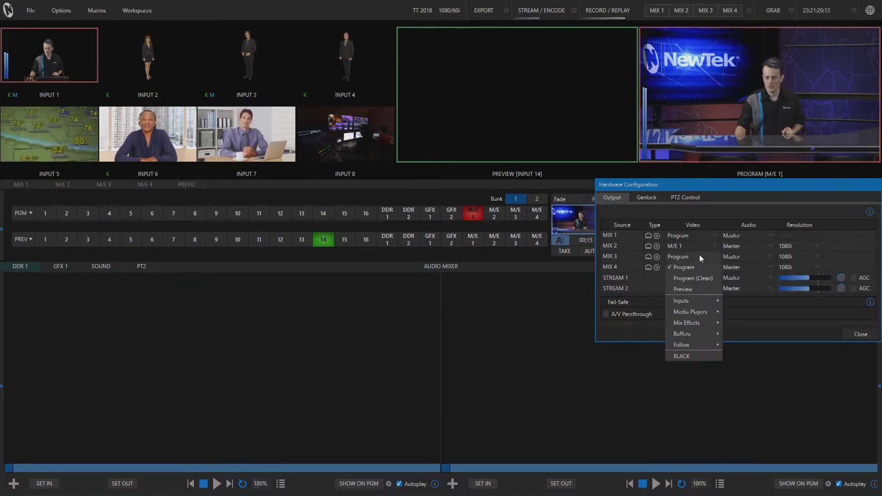
pyautogui.moveTo(693, 302)
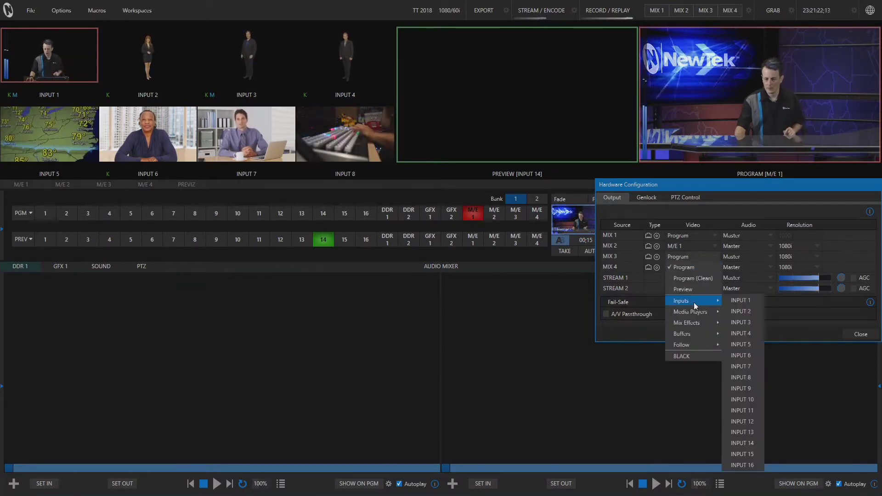
pyautogui.click(753, 343)
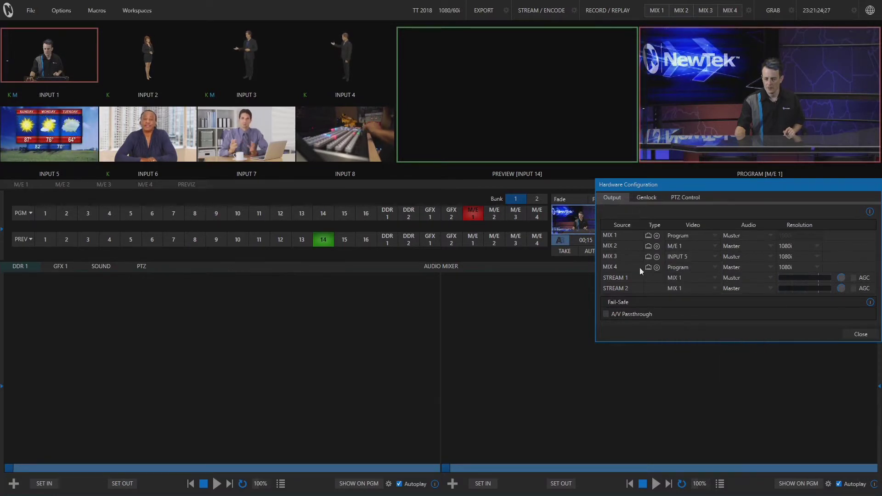
pyautogui.click(686, 267)
pyautogui.moveTo(696, 316)
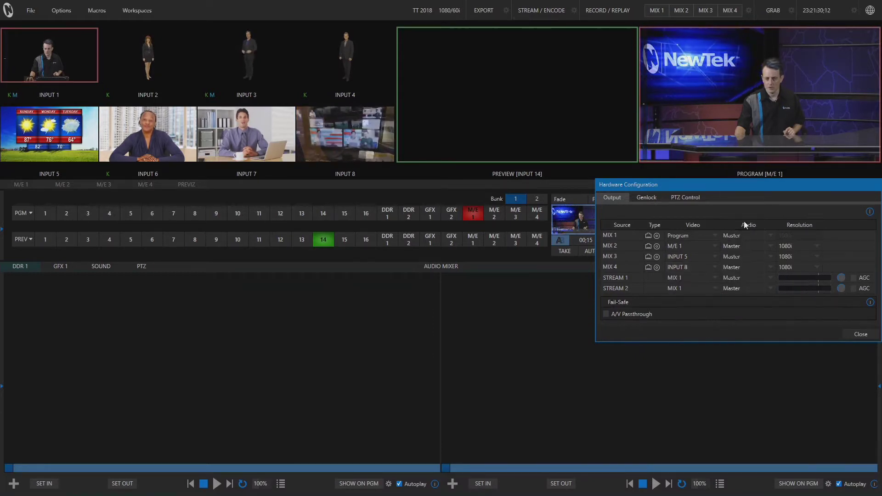
pyautogui.click(744, 224)
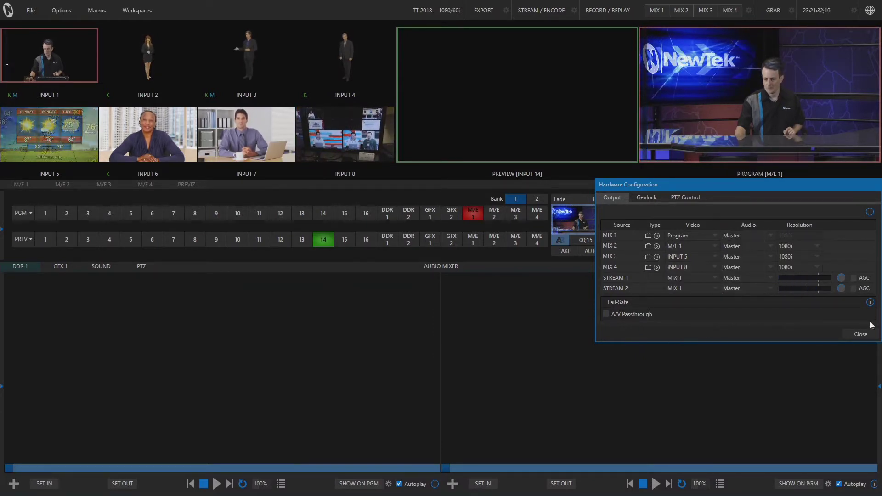
pyautogui.click(860, 334)
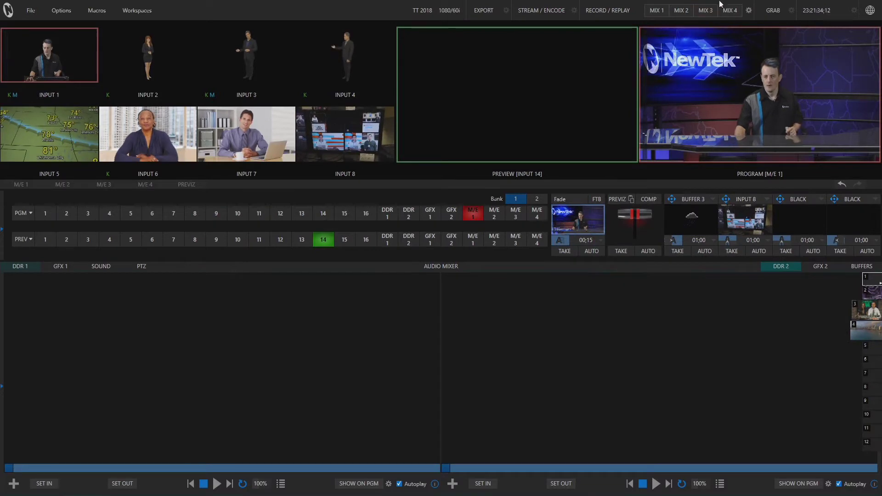
# Correct the MIX 2–4 record file names to VIRTUAL SET, WEATHER and TC OPERATORS
pyautogui.click(749, 10)
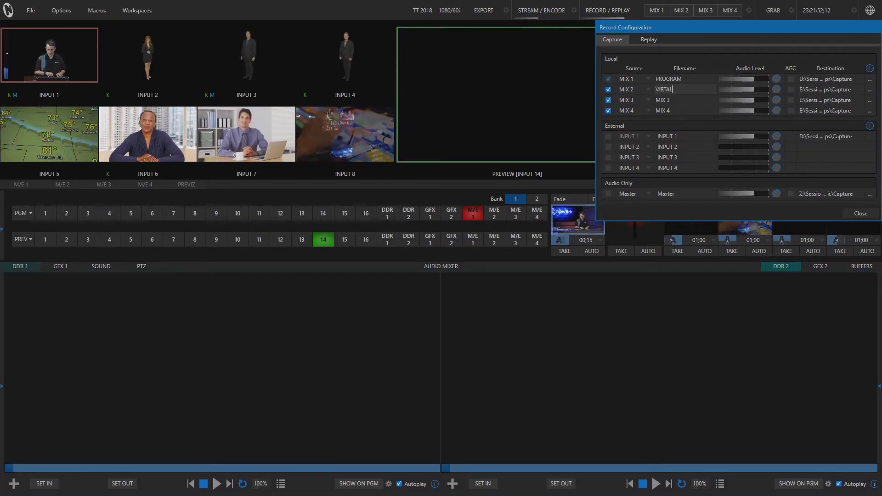
pyautogui.press('BackSpace')
pyautogui.press('BackSpace')
pyautogui.write('UAL SET')
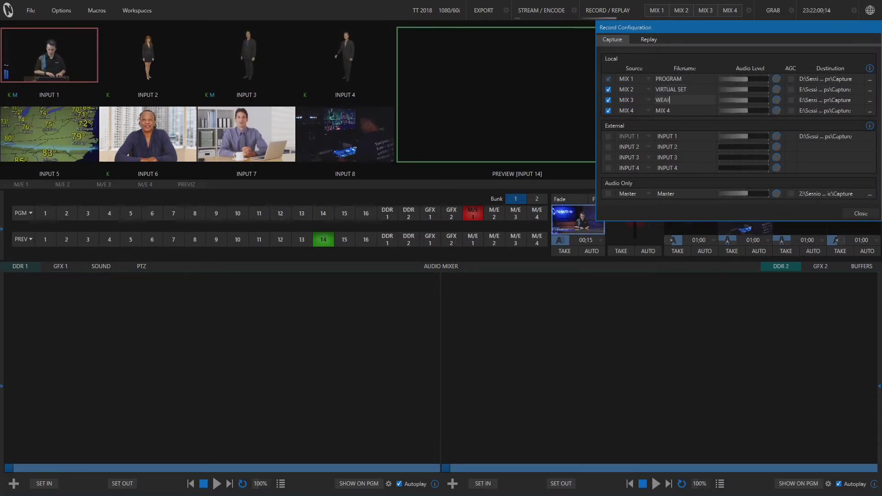
pyautogui.write('ER')
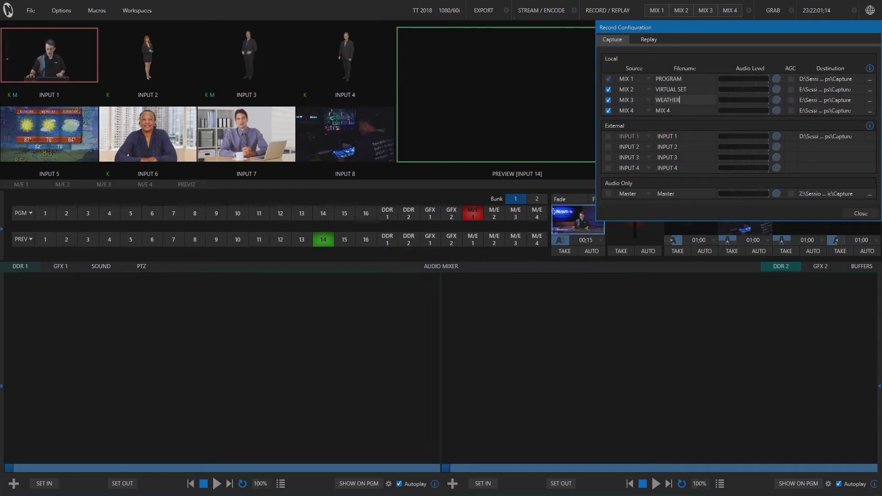
pyautogui.click(701, 113)
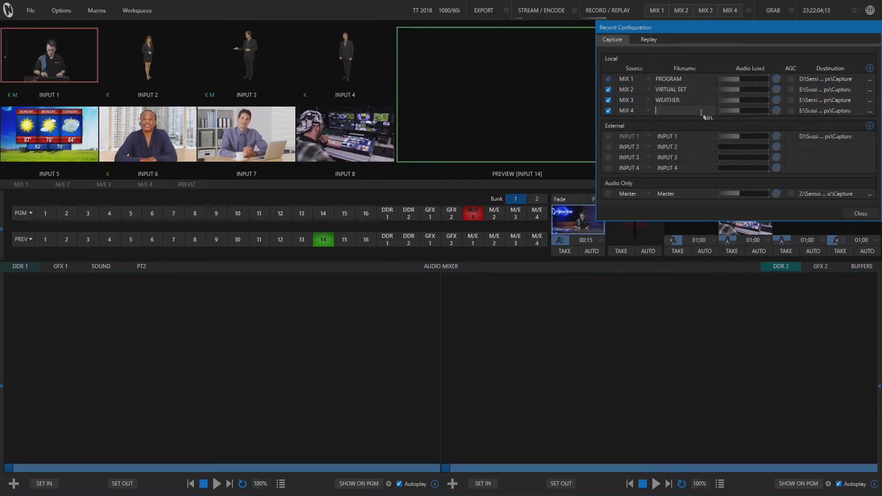
pyautogui.write('TC OPERATORS')
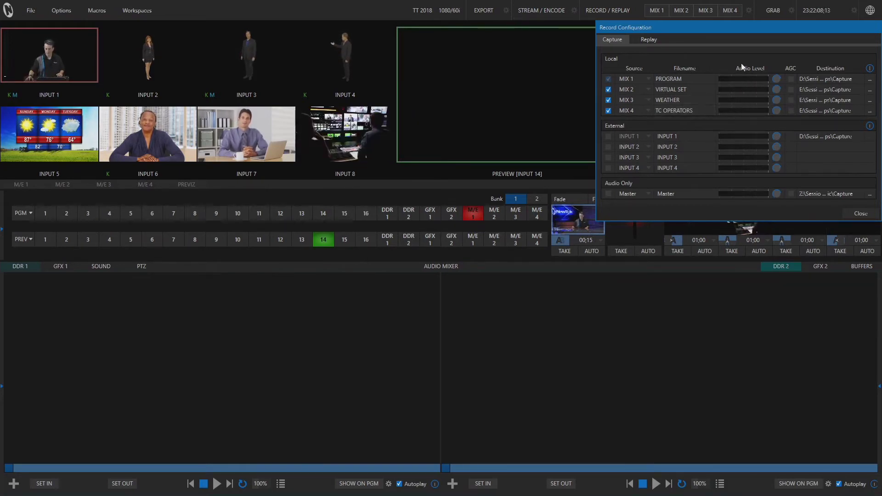
pyautogui.click(858, 213)
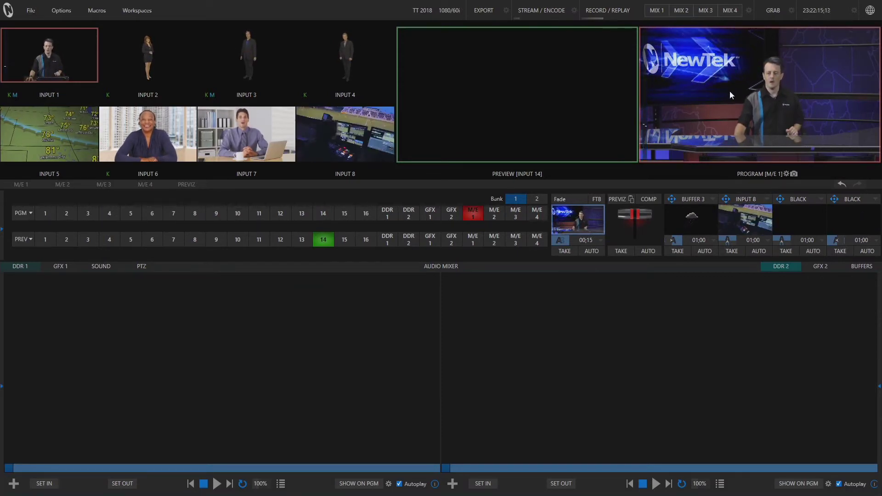
# Run a brief test recording of all four mixes with RECORD / REPLAY, then stop it
pyautogui.click(616, 10)
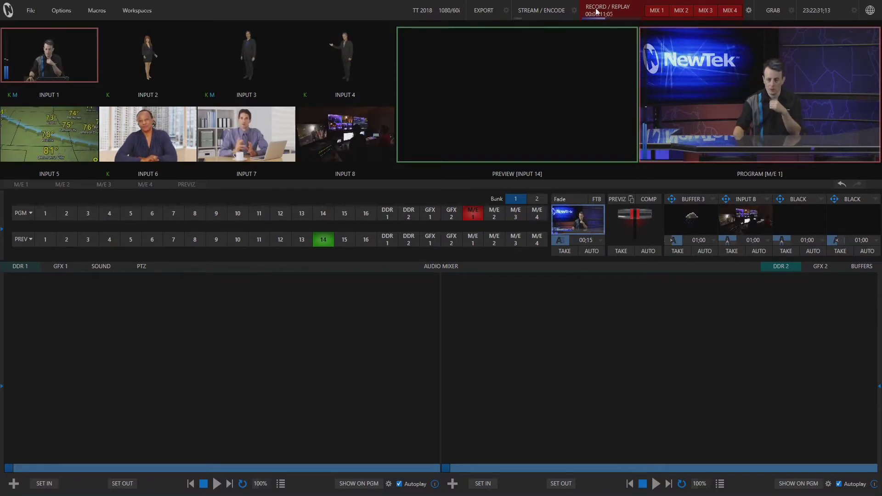
pyautogui.click(602, 10)
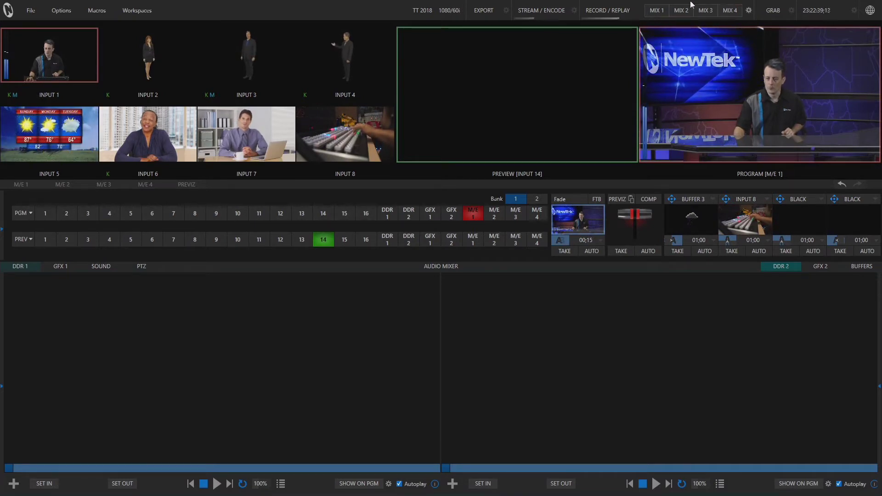
pyautogui.click(748, 10)
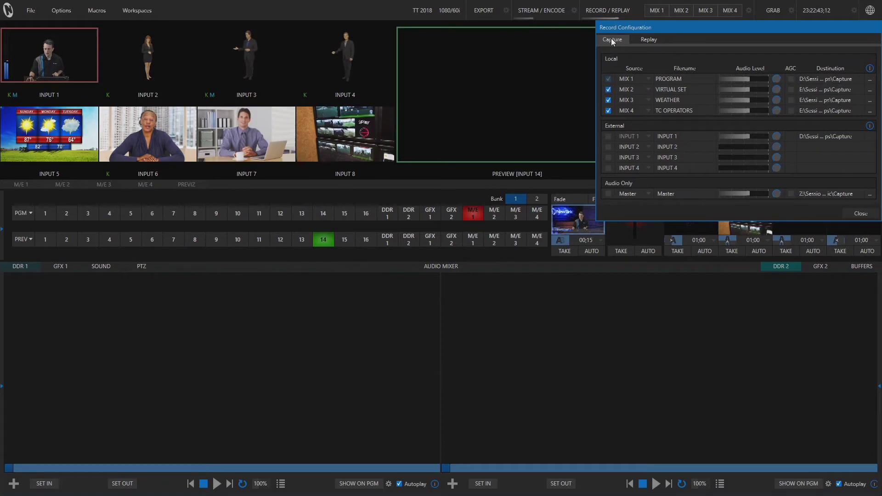
# Set Replay to add clips to DDR 1 at 50% play speed, keeping the 10:00 duration
pyautogui.click(653, 38)
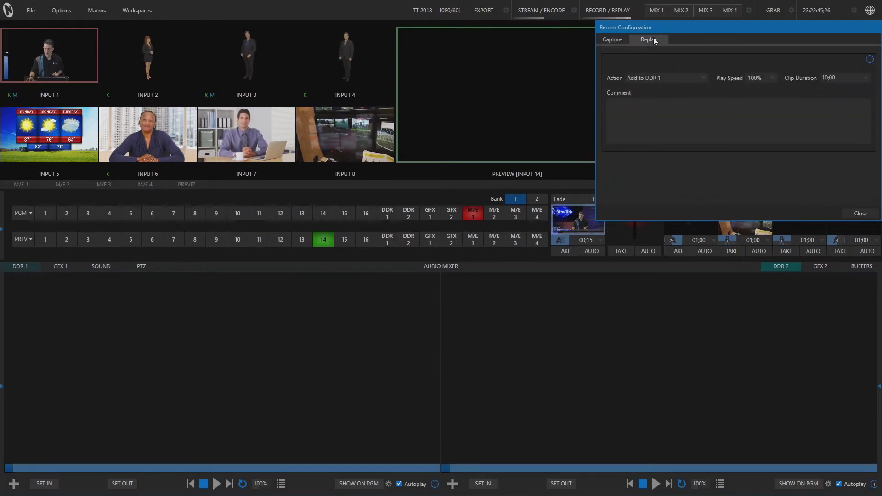
pyautogui.click(703, 78)
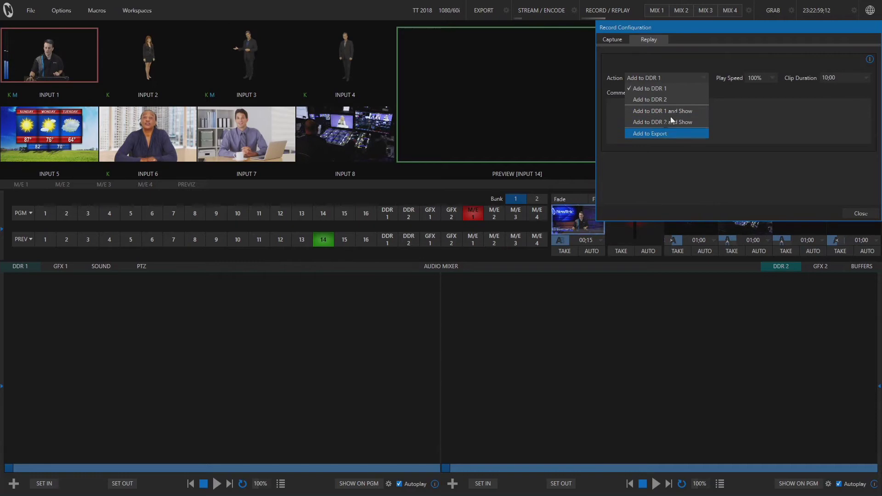
pyautogui.click(709, 50)
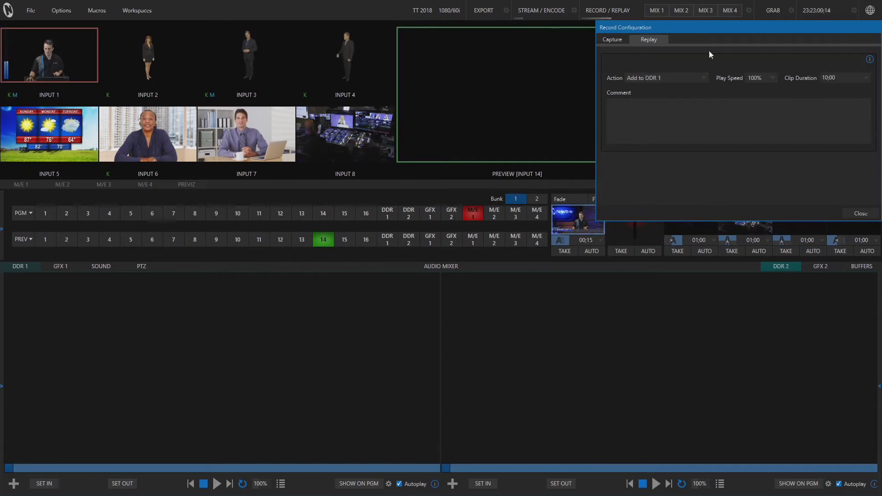
pyautogui.click(770, 78)
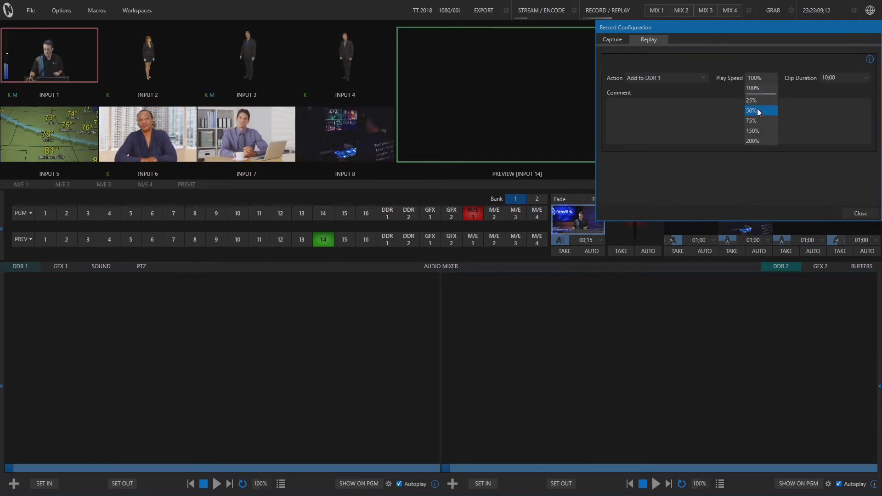
pyautogui.click(758, 111)
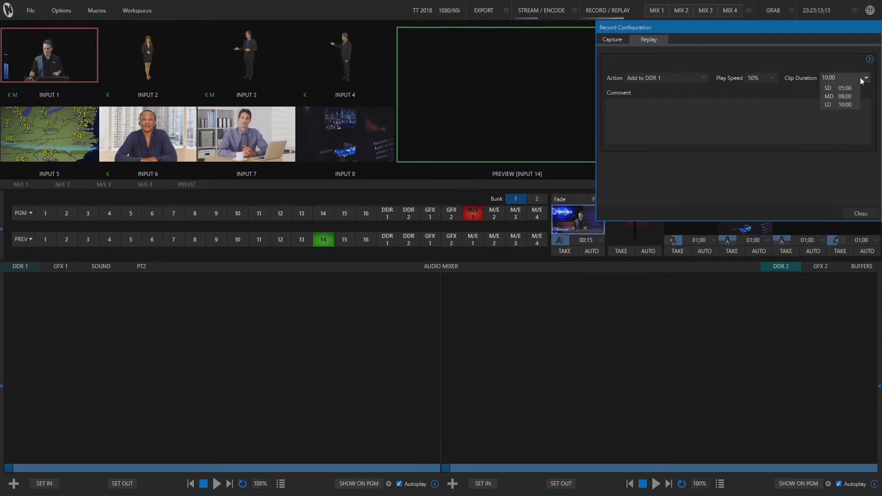
pyautogui.click(837, 78)
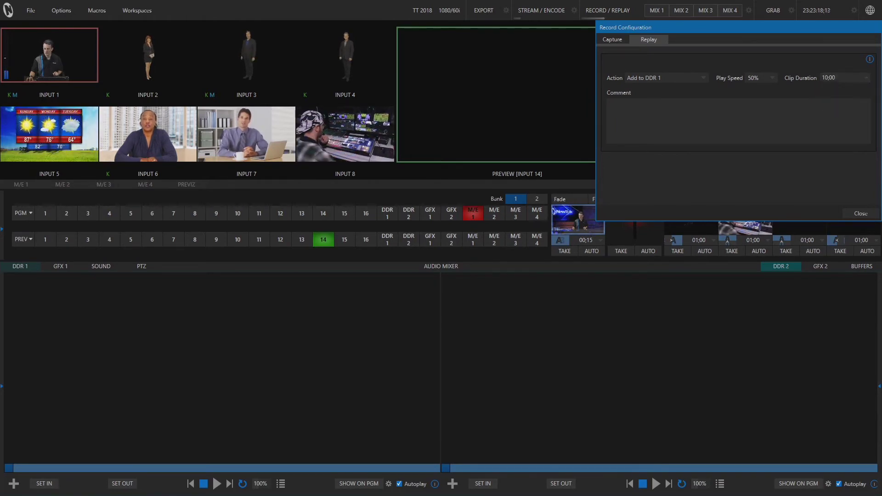
pyautogui.click(865, 79)
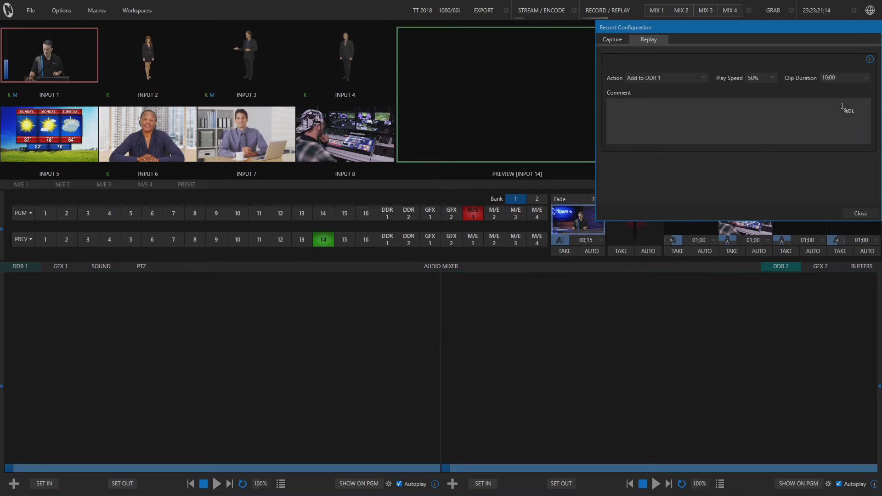
pyautogui.click(861, 214)
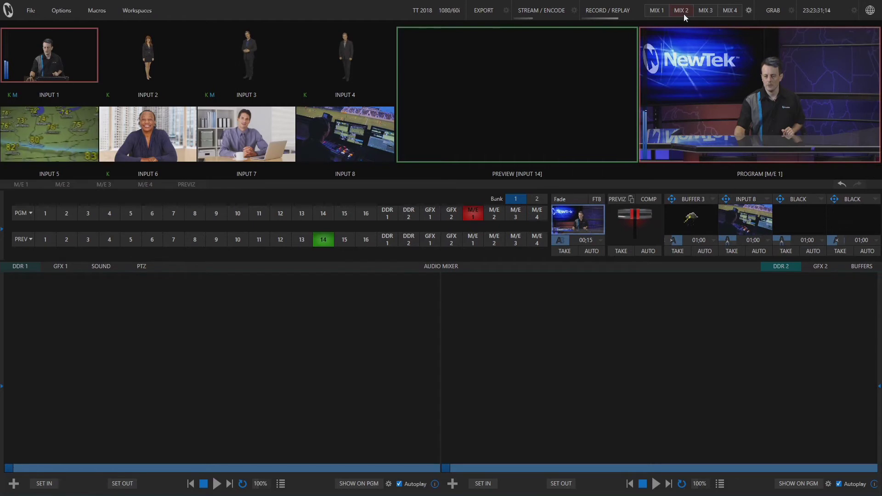
# Start recording all mixes and grab a 10-second VIRTUAL SET (1) replay into DDR 1
pyautogui.click(620, 11)
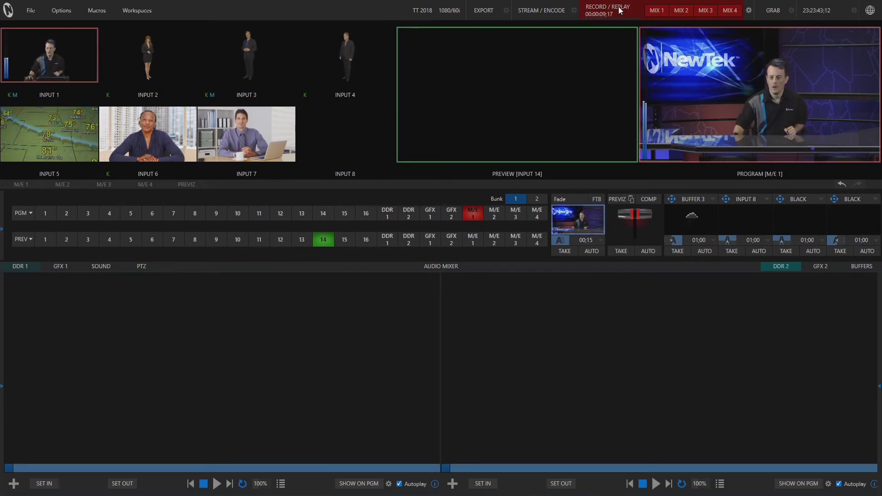
pyautogui.click(682, 12)
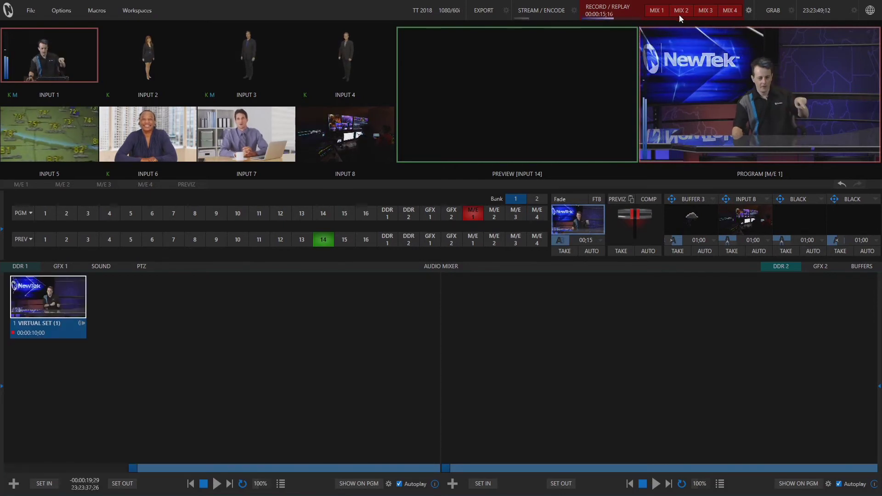
pyautogui.moveTo(6, 322)
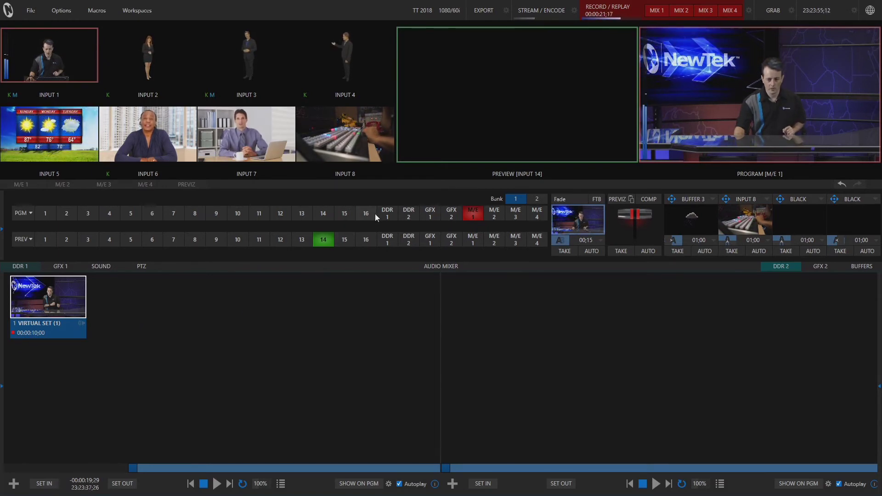
# Air the VIRTUAL SET replay from DDR 1 on program, then switch program back to M/E 1
pyautogui.click(388, 214)
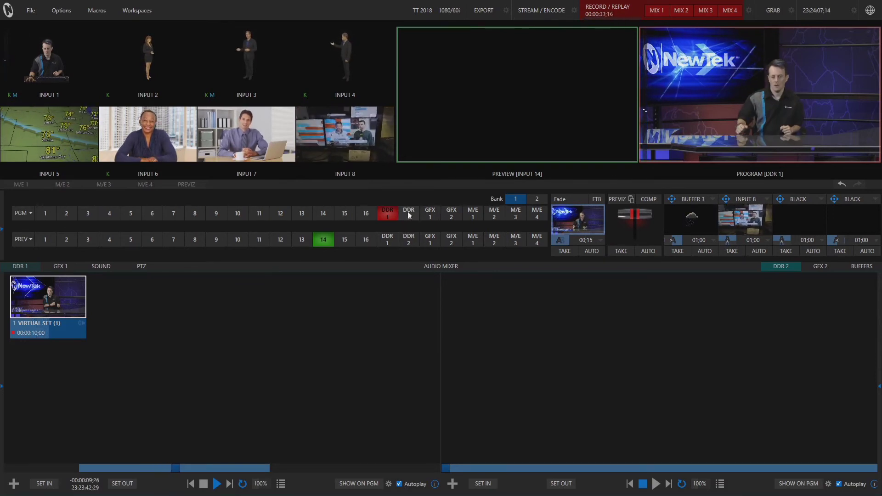
pyautogui.click(471, 214)
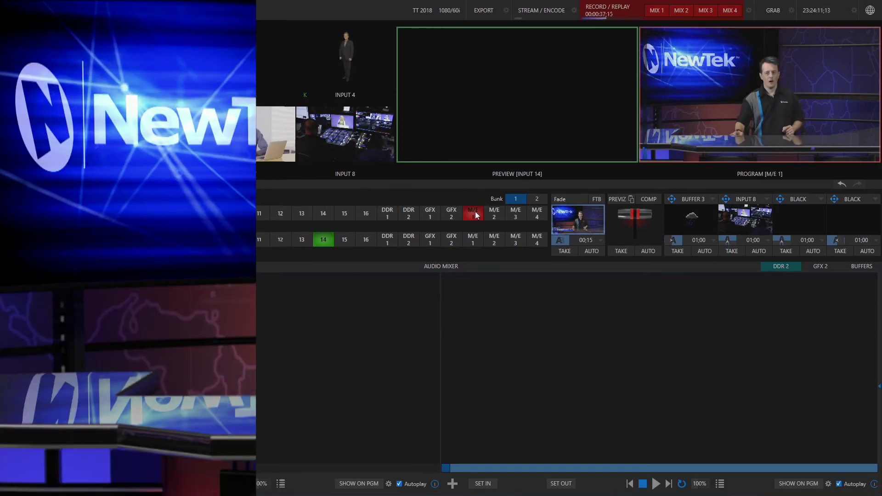